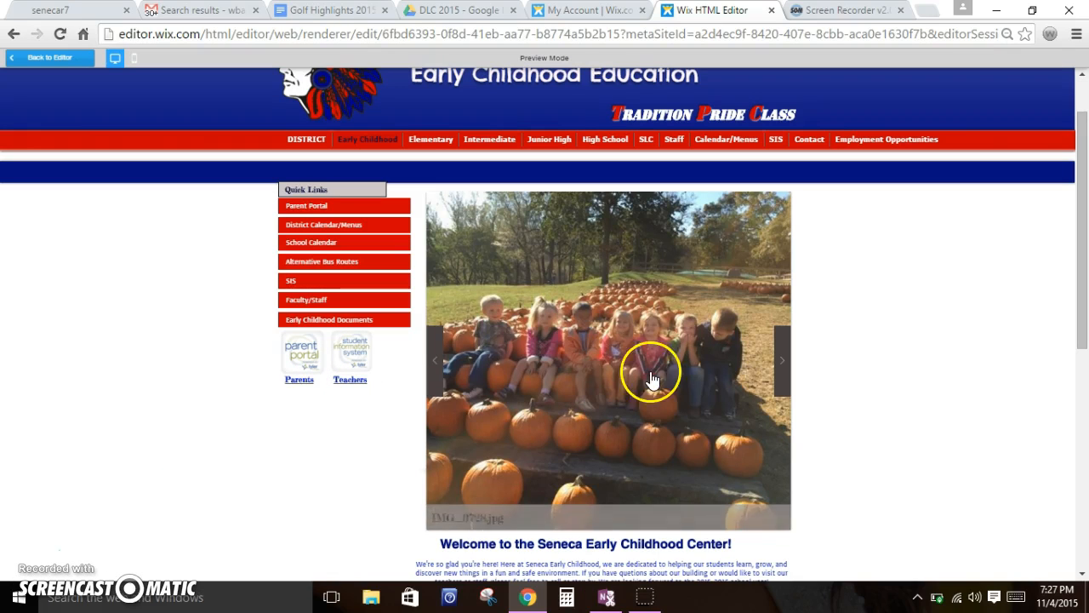
Page through several slideshow images in the page preview and return to editing the page.
{"action": "left_click", "coordinate": [781, 359]}
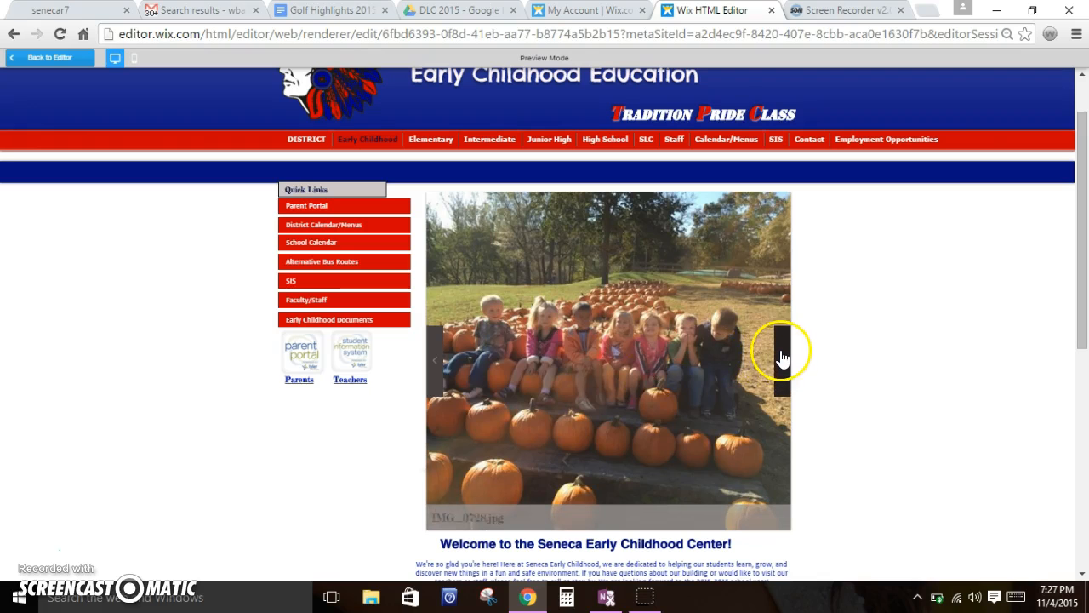
{"action": "left_click", "coordinate": [781, 359]}
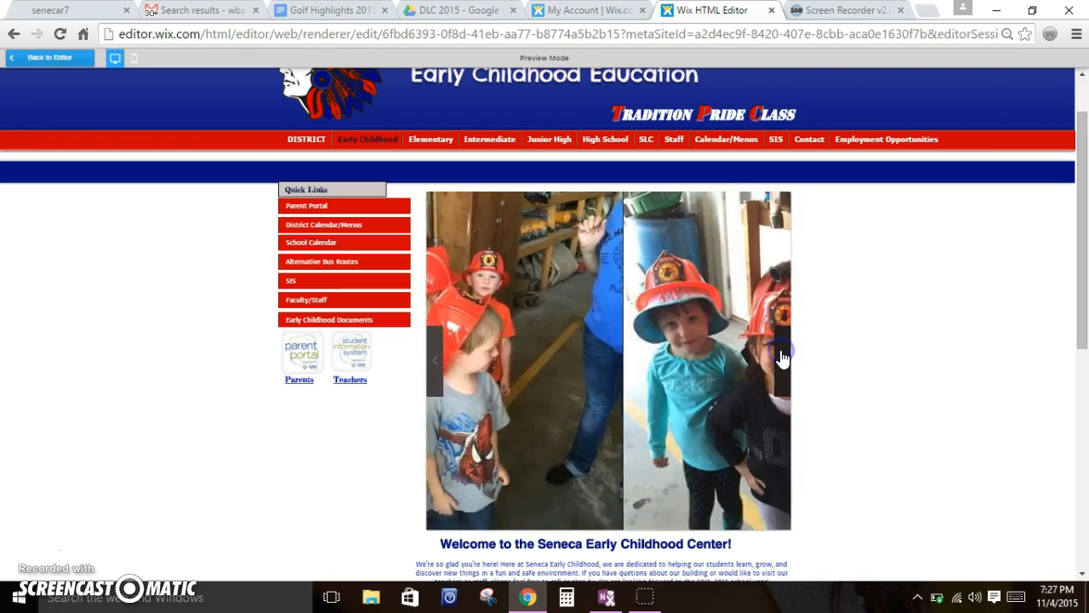
{"action": "left_click", "coordinate": [781, 359]}
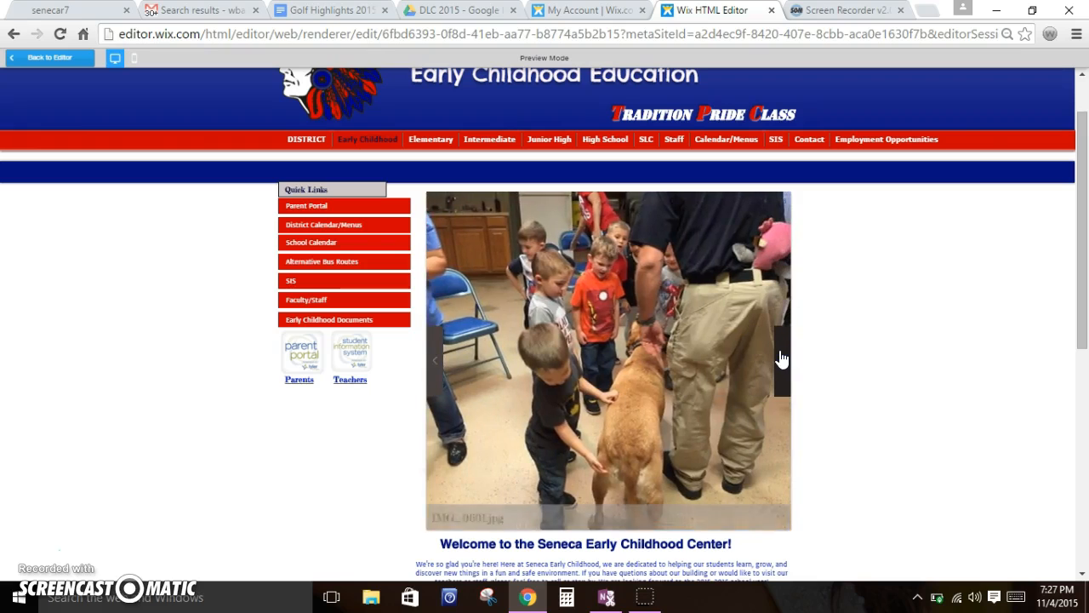
{"action": "left_click", "coordinate": [39, 61]}
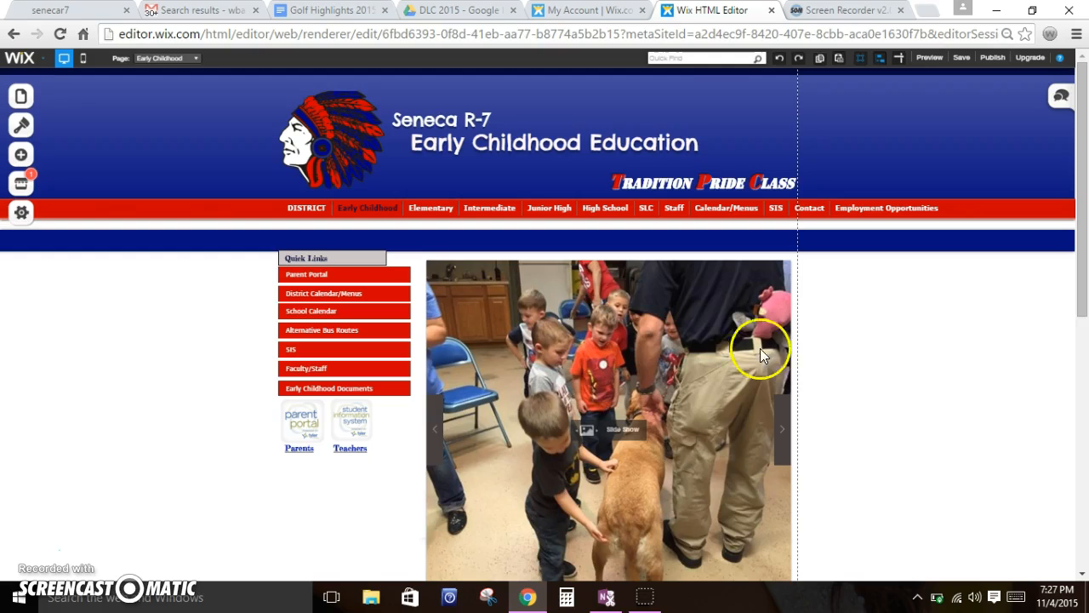
Open the slideshow's image organizer and look through several of its gallery images, ending on the fifth.
{"action": "scroll", "coordinate": [692, 371], "scroll_direction": "down", "scroll_amount": 2}
{"action": "scroll", "coordinate": [692, 379], "scroll_direction": "up", "scroll_amount": 1}
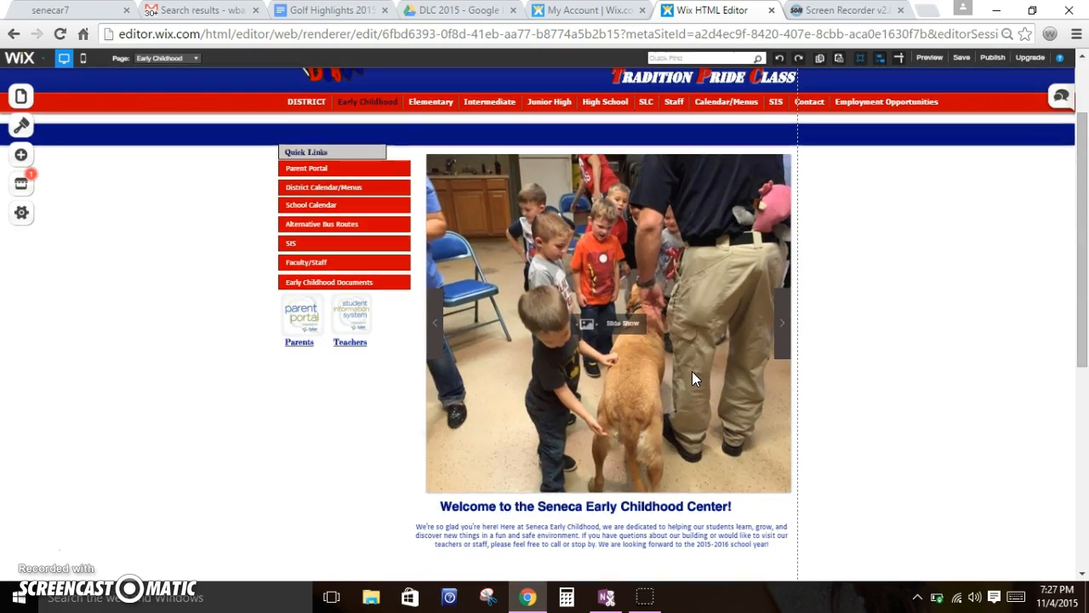
{"action": "double_click", "coordinate": [616, 273]}
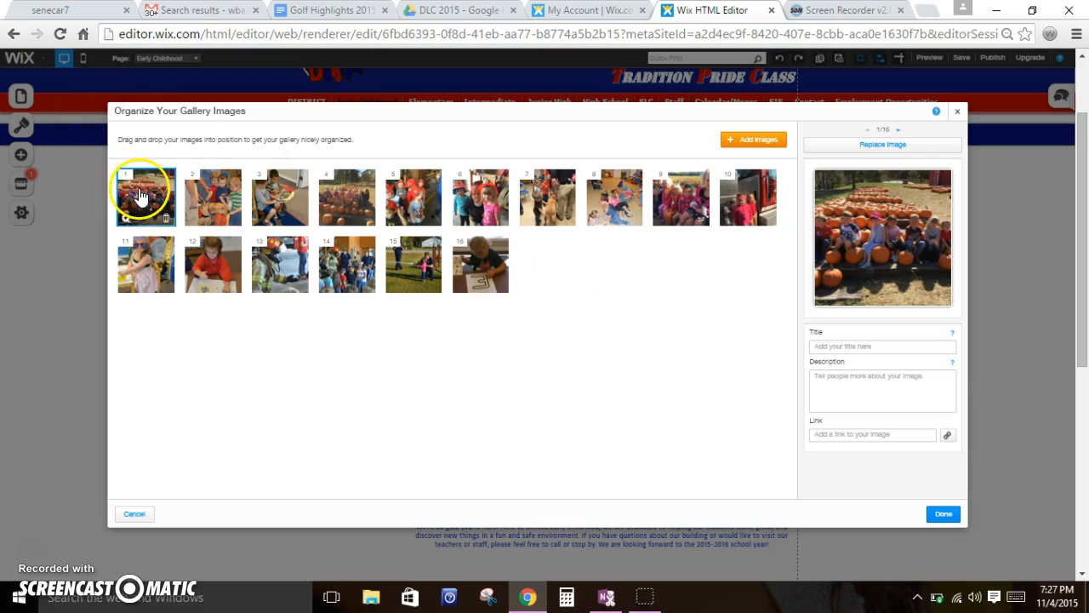
{"action": "left_click", "coordinate": [226, 202]}
{"action": "left_click", "coordinate": [308, 192]}
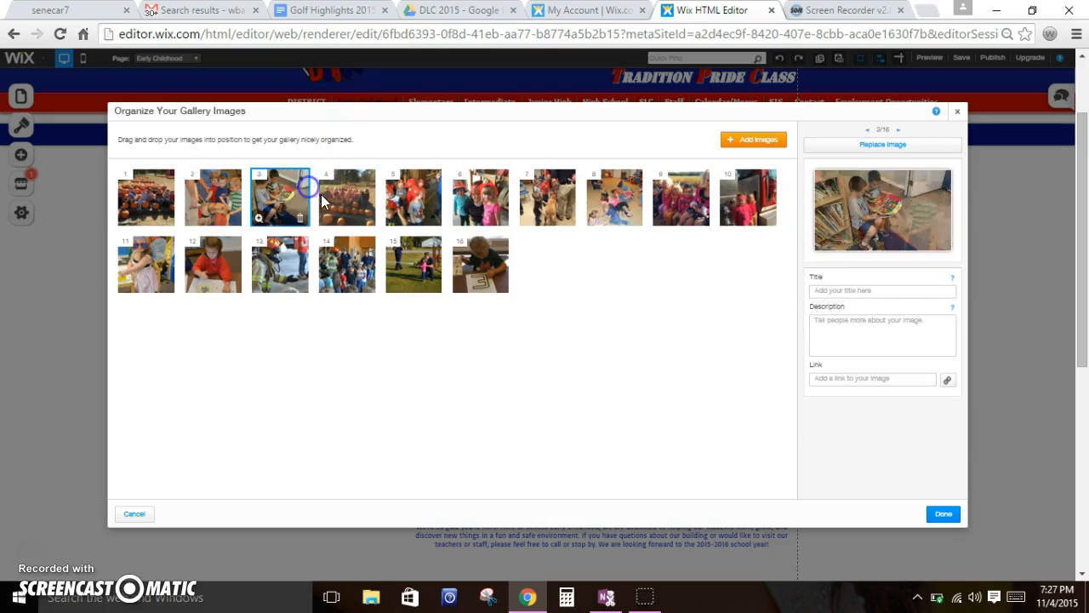
{"action": "left_click", "coordinate": [359, 208]}
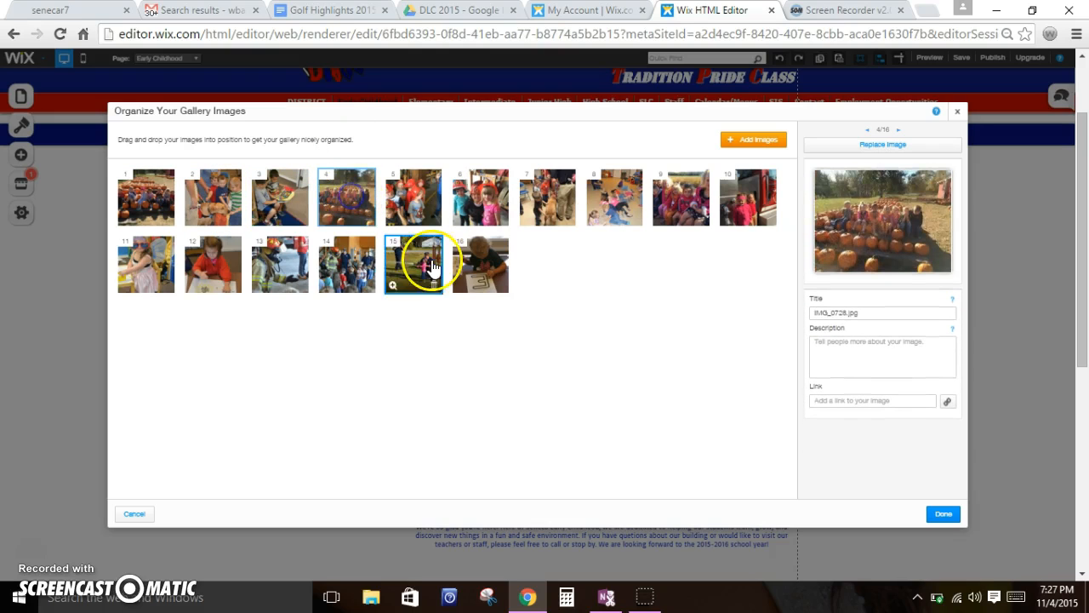
{"action": "left_click", "coordinate": [478, 280]}
{"action": "left_click", "coordinate": [414, 198]}
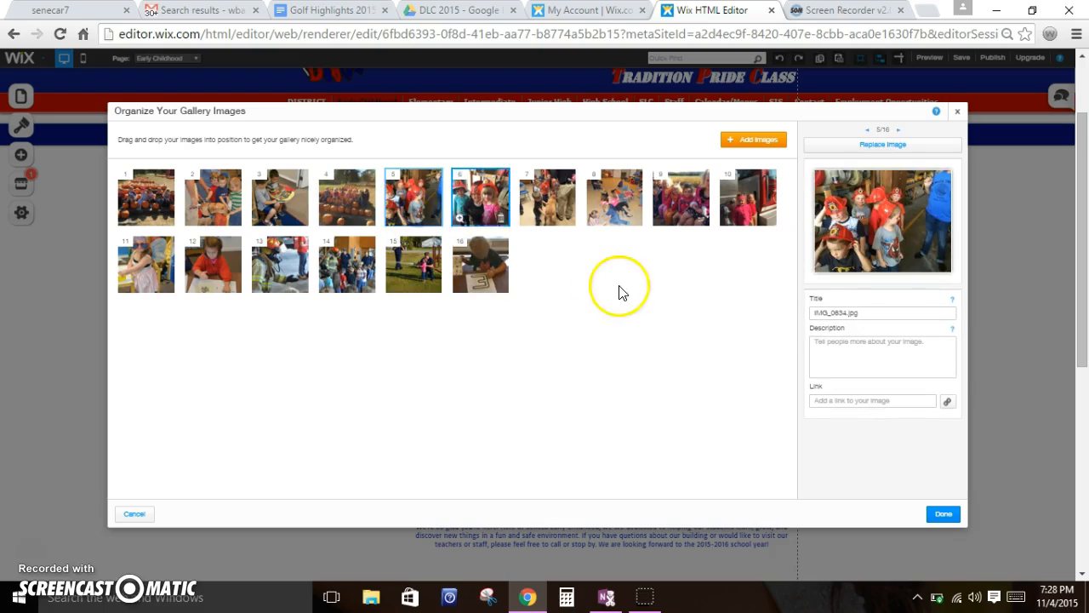
Examine the fifth image's title and description fields, and close the image organizer without editing them.
{"action": "triple_click", "coordinate": [833, 313]}
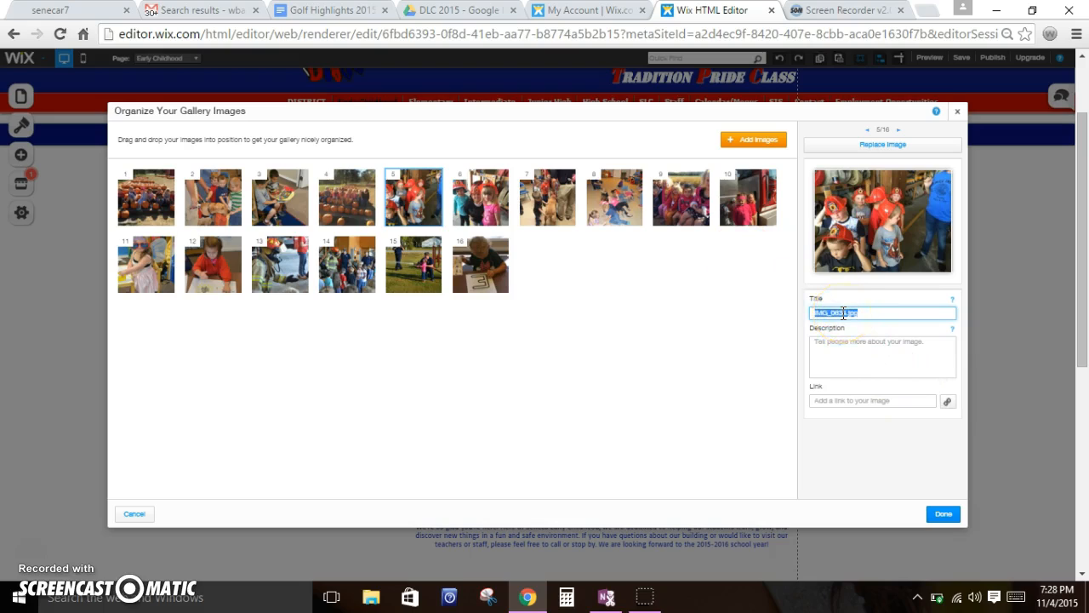
{"action": "left_click", "coordinate": [830, 354]}
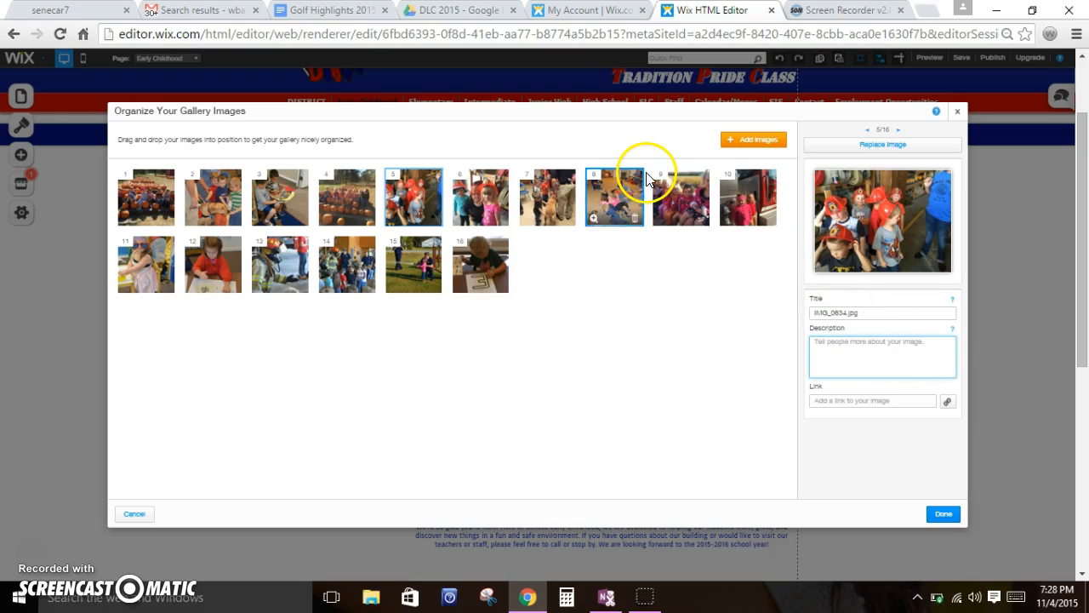
{"action": "left_click", "coordinate": [958, 113]}
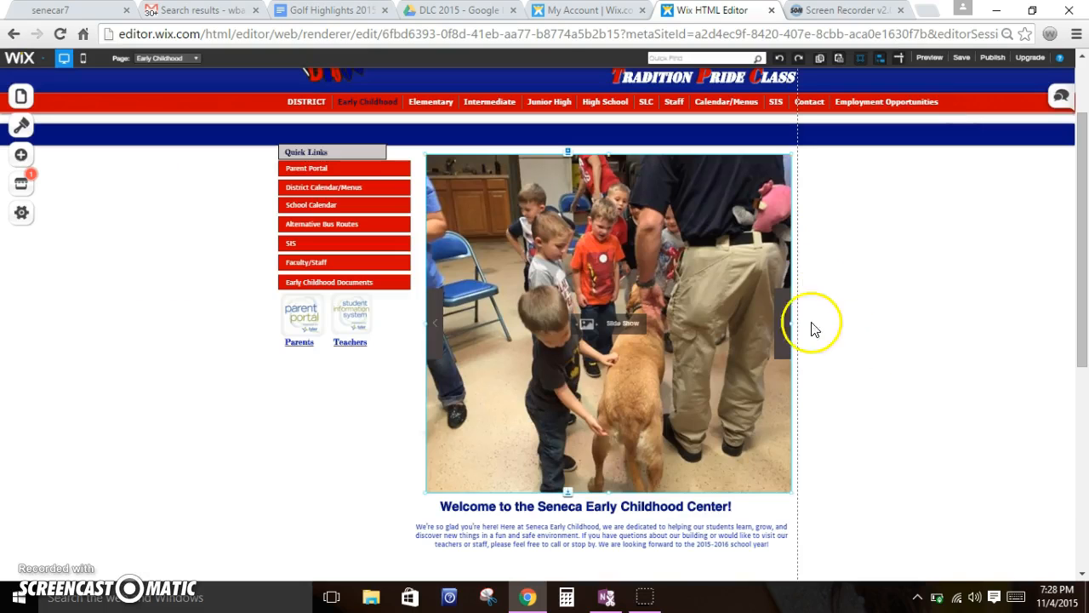
{"action": "double_click", "coordinate": [677, 254]}
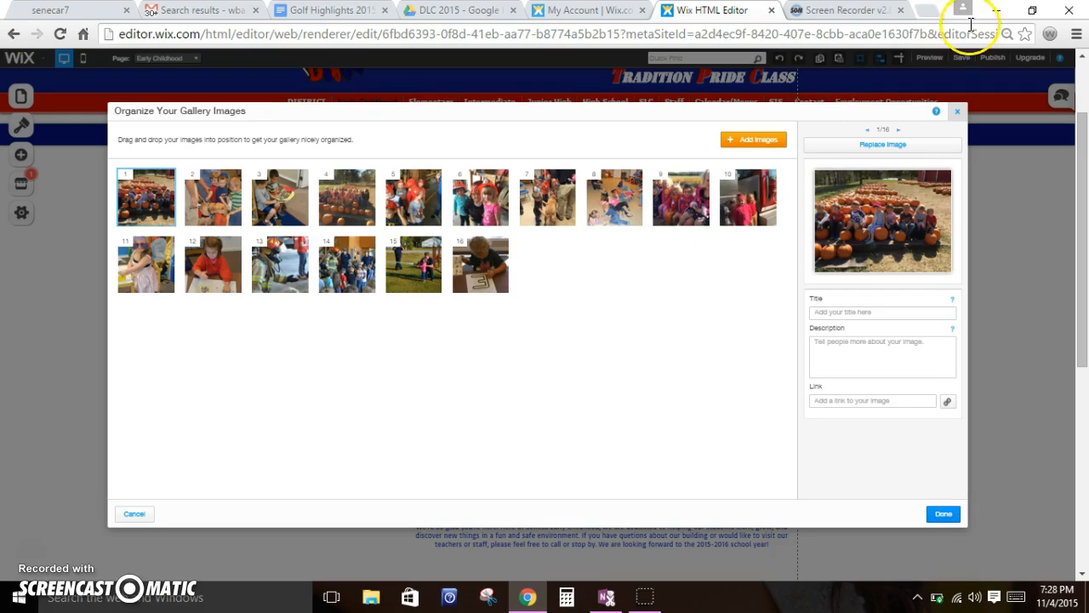
{"action": "left_click", "coordinate": [956, 112]}
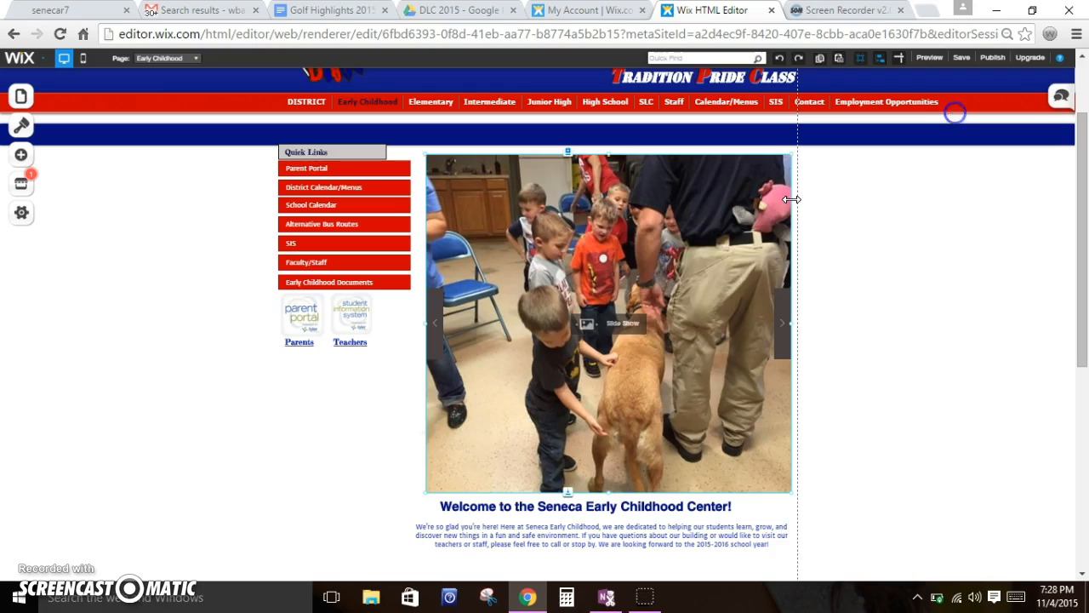
{"action": "left_click", "coordinate": [624, 308]}
{"action": "left_click", "coordinate": [773, 404]}
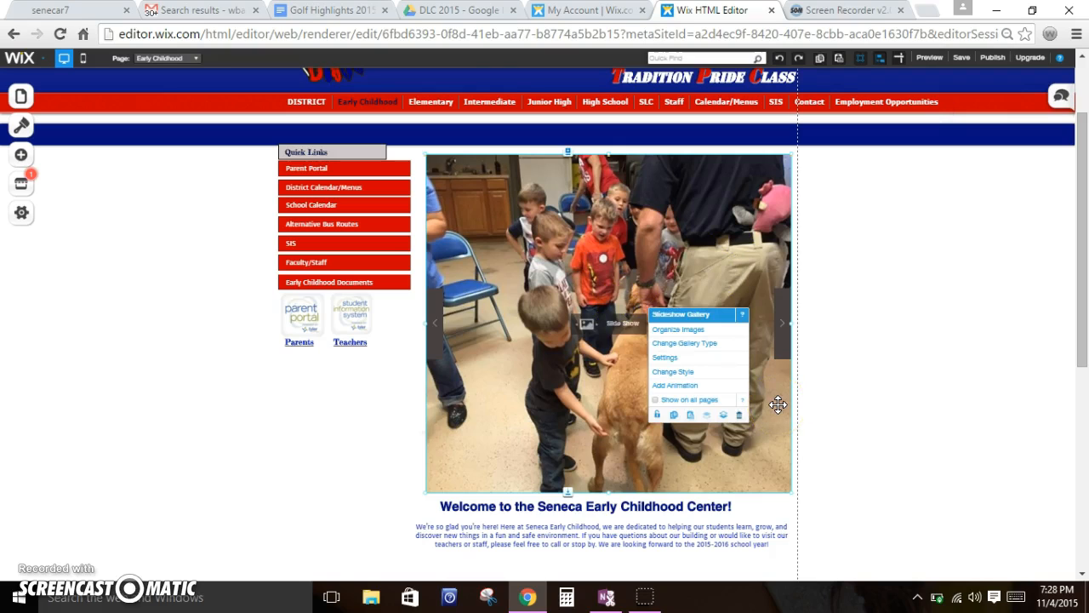
{"action": "left_click", "coordinate": [854, 362]}
{"action": "left_click", "coordinate": [841, 331]}
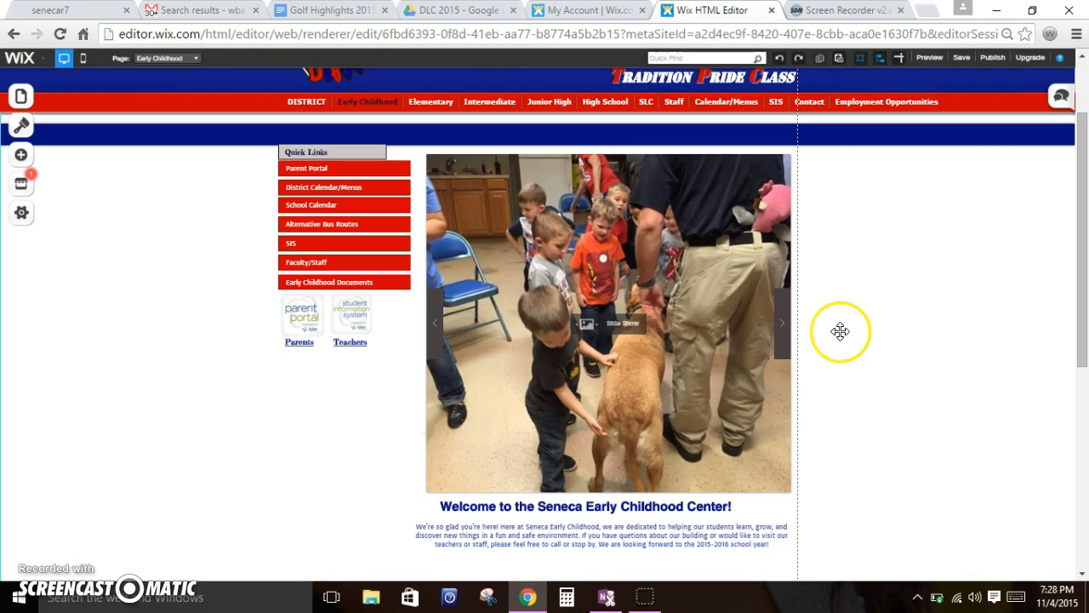
Open the slideshow gallery's settings and turn on Autoplay.
{"action": "left_click", "coordinate": [695, 294]}
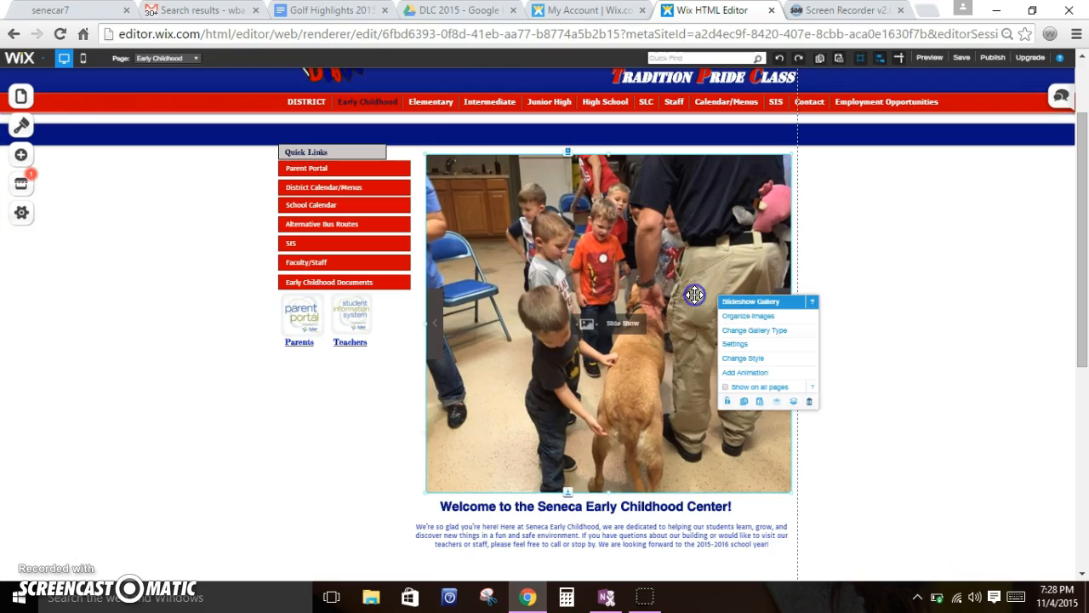
{"action": "left_click", "coordinate": [734, 344]}
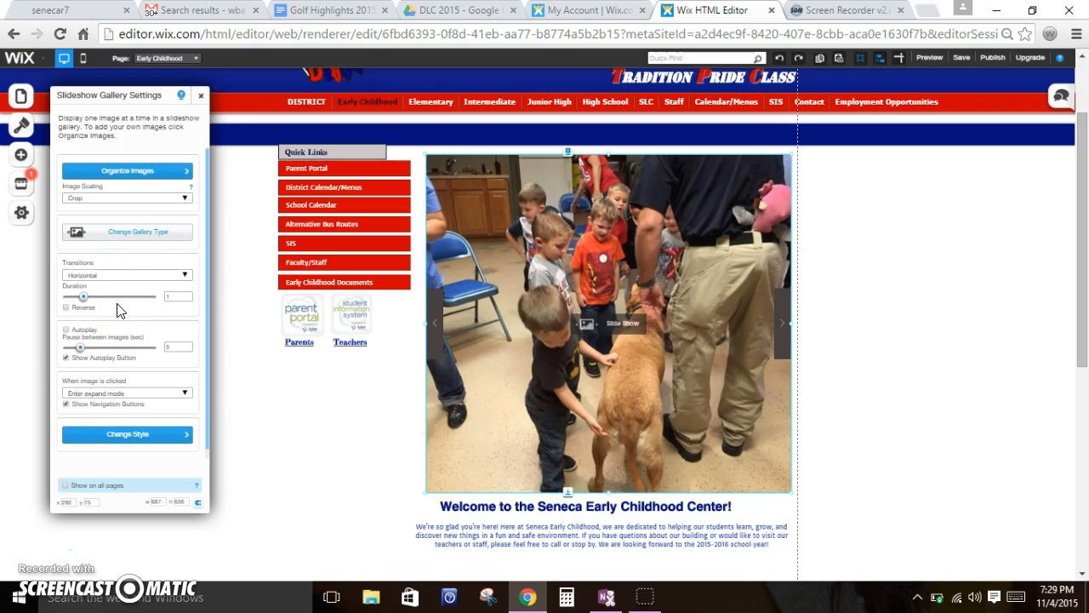
{"action": "left_click", "coordinate": [67, 328]}
Set the slideshow's pause between images to 3.50 seconds.
{"action": "left_click", "coordinate": [184, 346]}
{"action": "left_click", "coordinate": [184, 349]}
{"action": "left_click", "coordinate": [184, 350]}
{"action": "left_click", "coordinate": [185, 350]}
{"action": "left_click", "coordinate": [184, 350]}
{"action": "left_click", "coordinate": [184, 350]}
{"action": "left_click", "coordinate": [185, 349]}
{"action": "left_click", "coordinate": [184, 345]}
{"action": "left_click", "coordinate": [185, 345]}
{"action": "left_click", "coordinate": [173, 327]}
Try the Cross-Fade, Out & In and Vertical transitions on the slideshow.
{"action": "scroll", "coordinate": [144, 380], "scroll_direction": "down", "scroll_amount": 3}
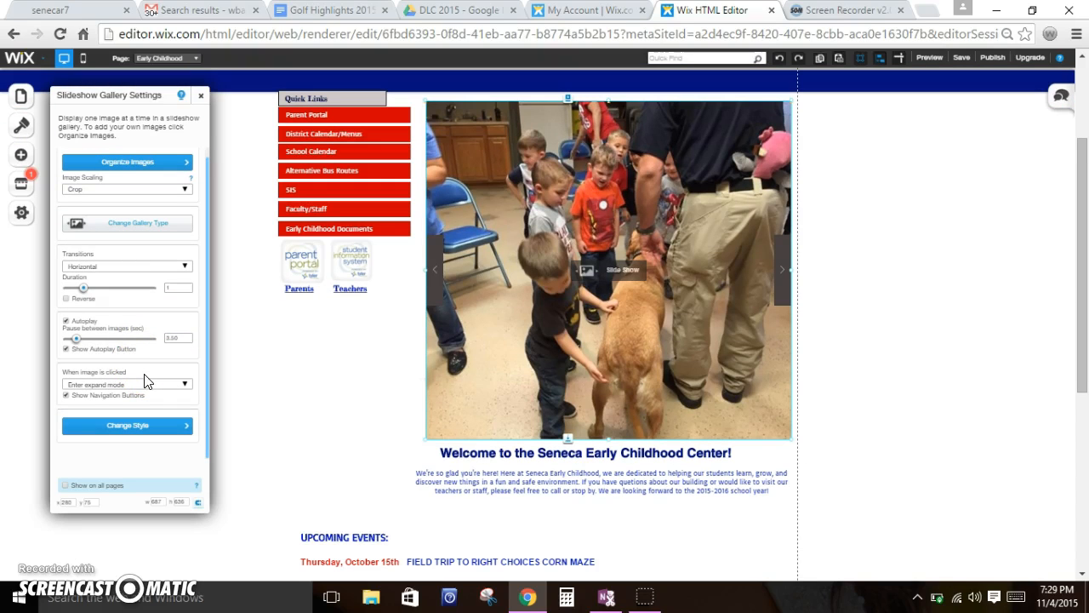
{"action": "left_click", "coordinate": [100, 266]}
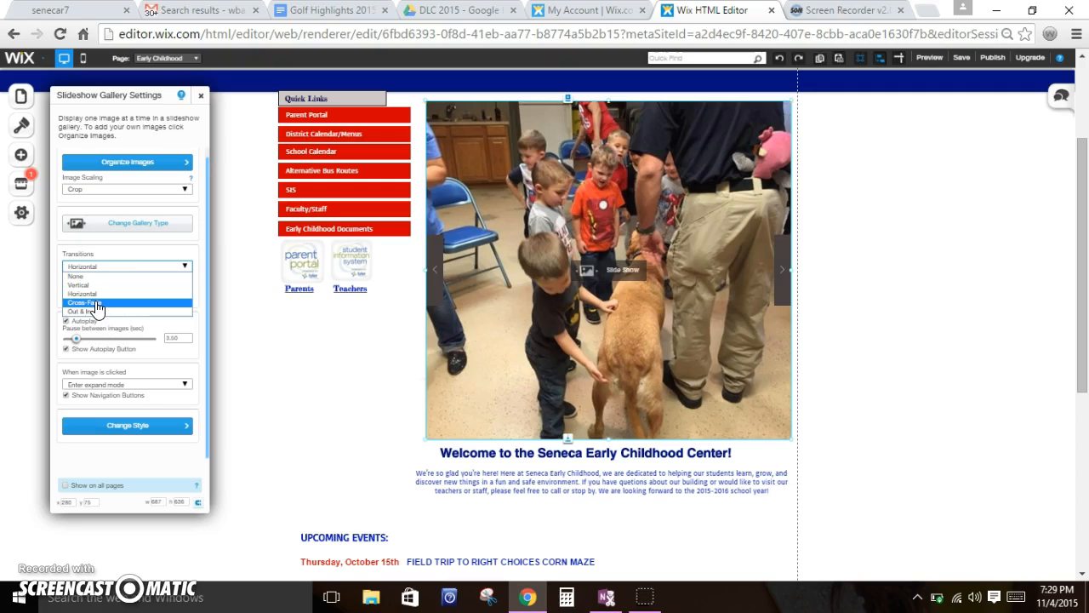
{"action": "left_click", "coordinate": [97, 303]}
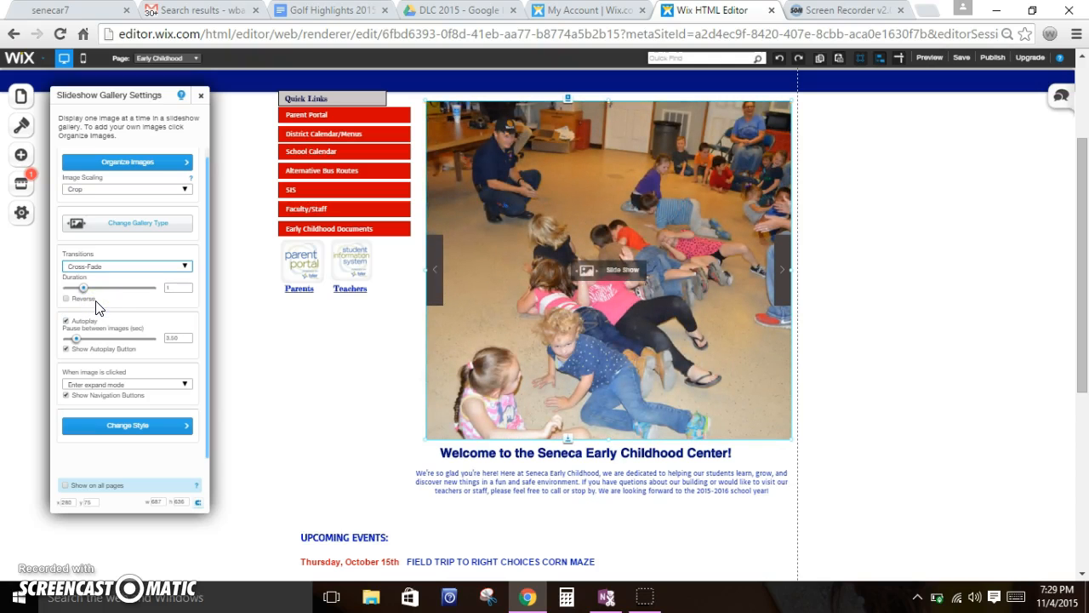
{"action": "left_click", "coordinate": [100, 296]}
{"action": "left_click", "coordinate": [85, 265]}
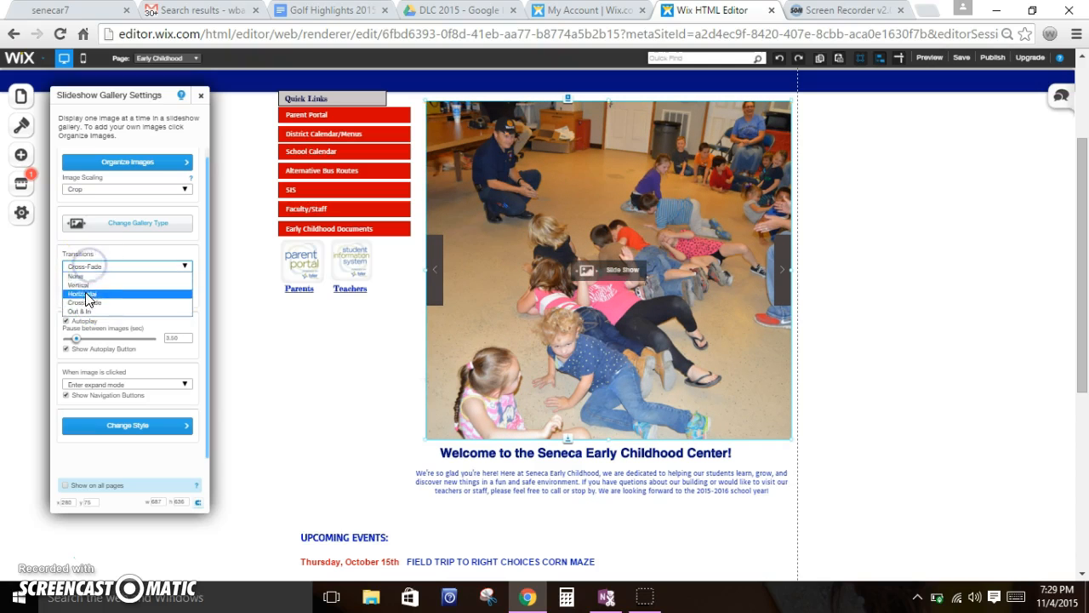
{"action": "left_click", "coordinate": [85, 311]}
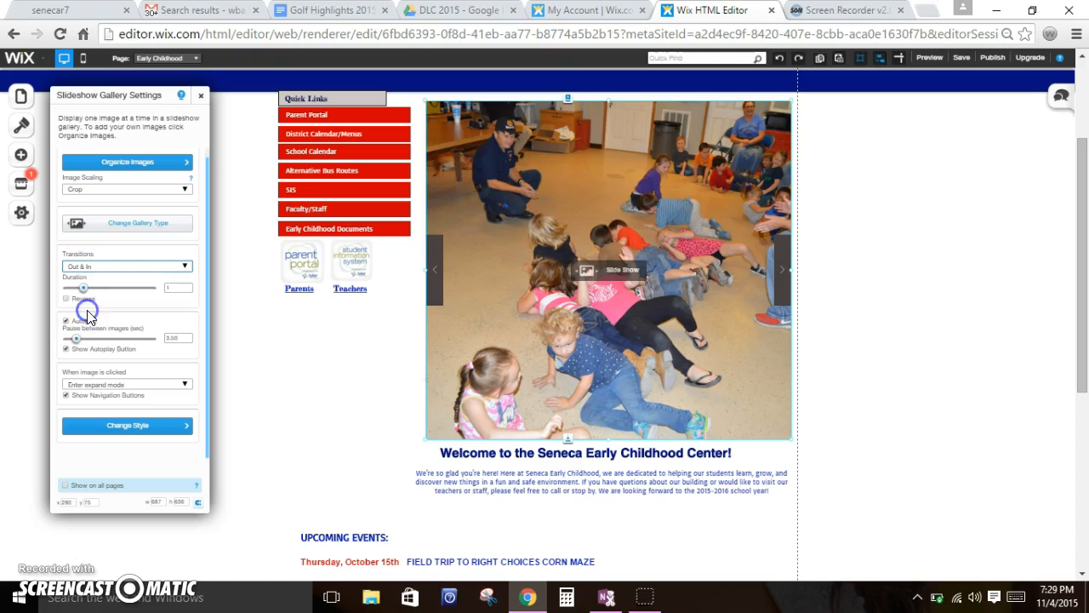
{"action": "left_click", "coordinate": [99, 265]}
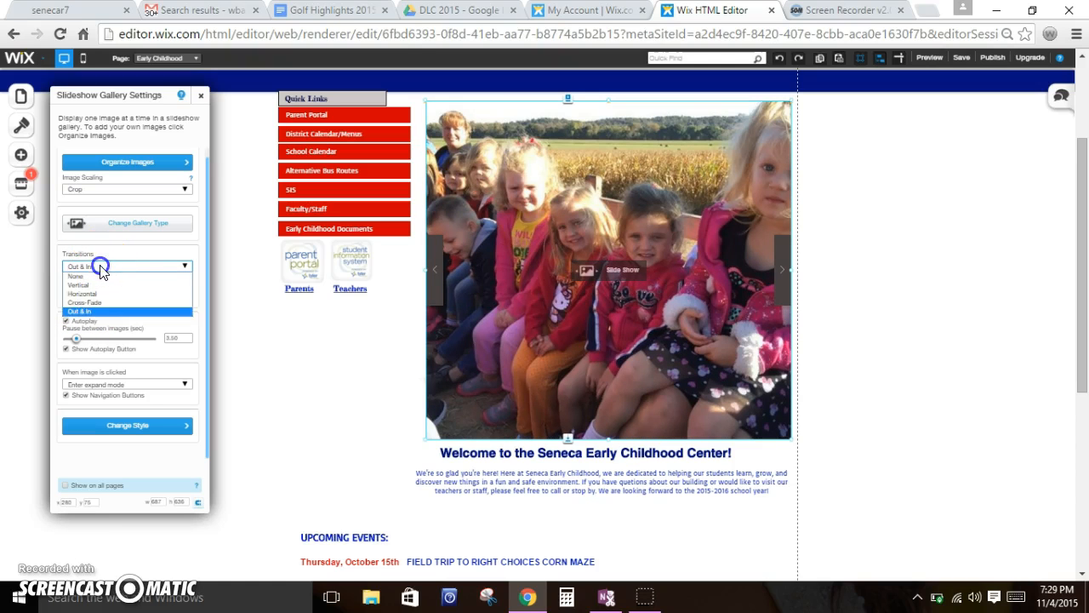
{"action": "left_click", "coordinate": [104, 287]}
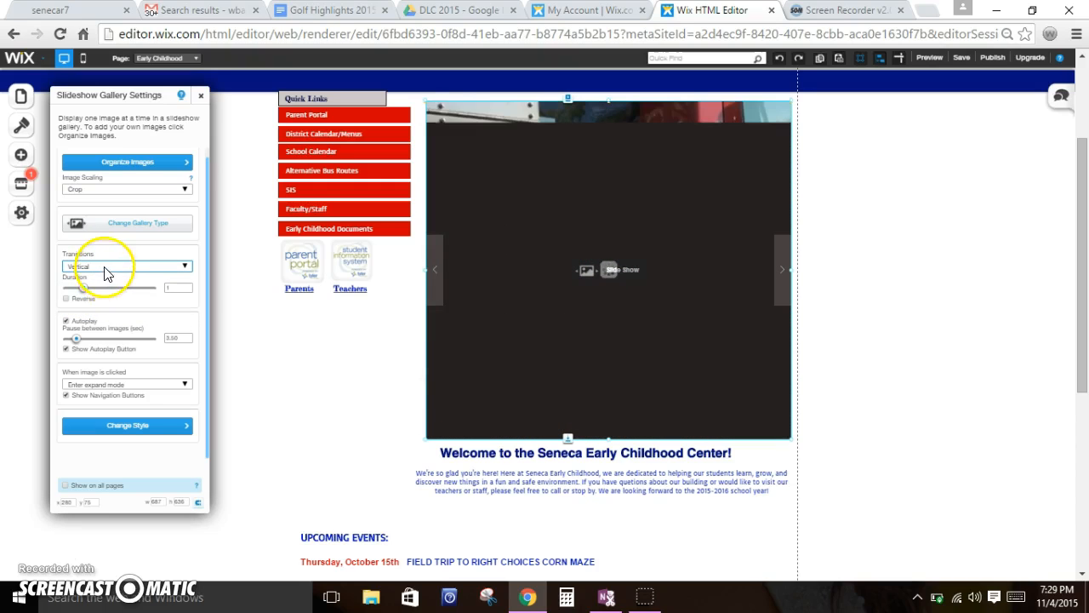
Set the slideshow's transition to Out & In.
{"action": "left_click", "coordinate": [103, 267]}
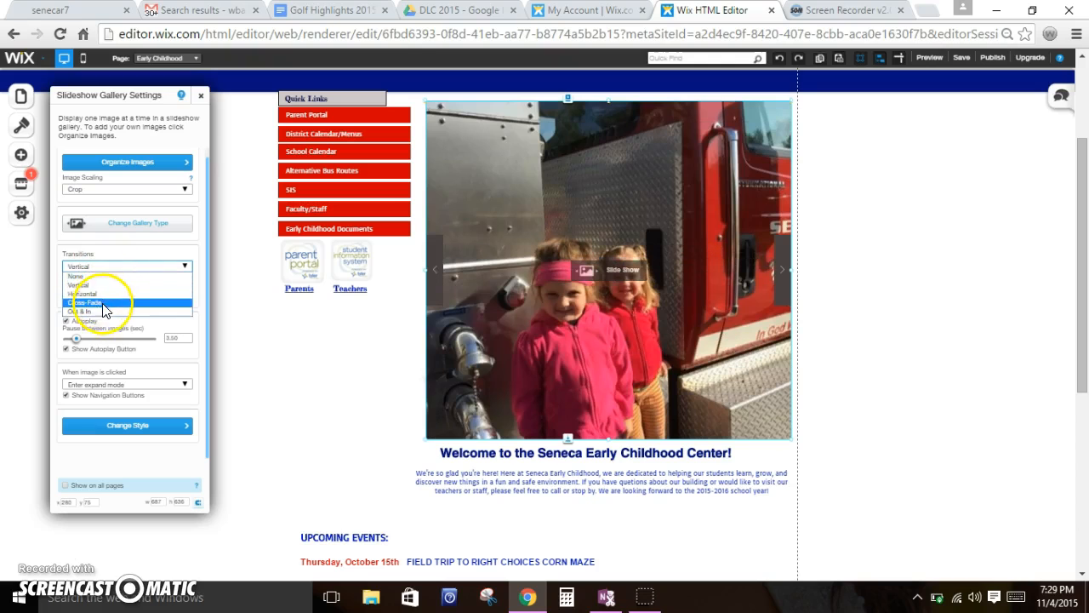
{"action": "left_click", "coordinate": [102, 310]}
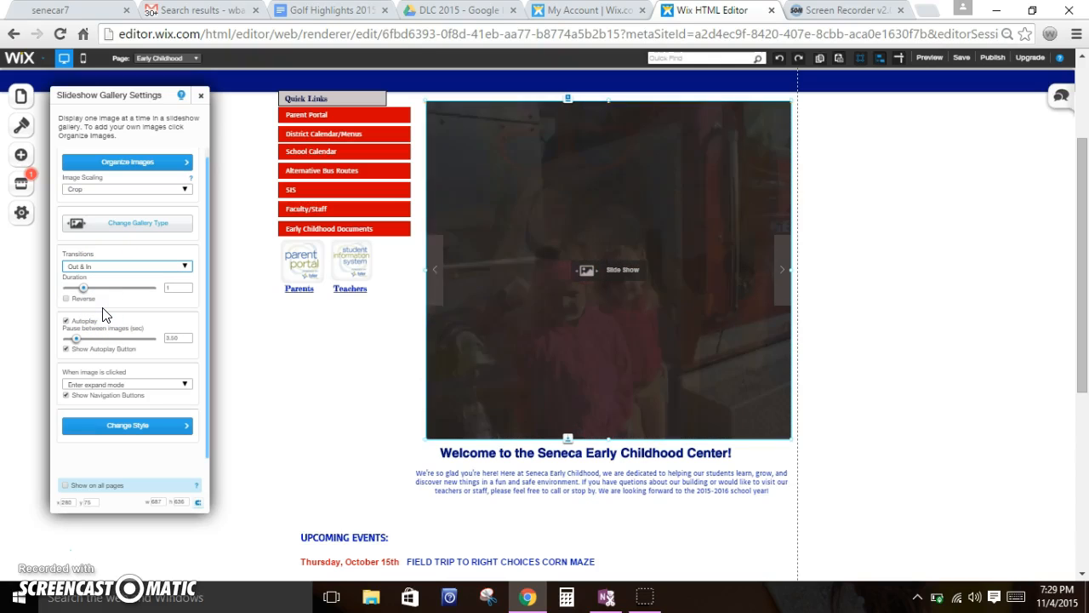
{"action": "left_click", "coordinate": [122, 312]}
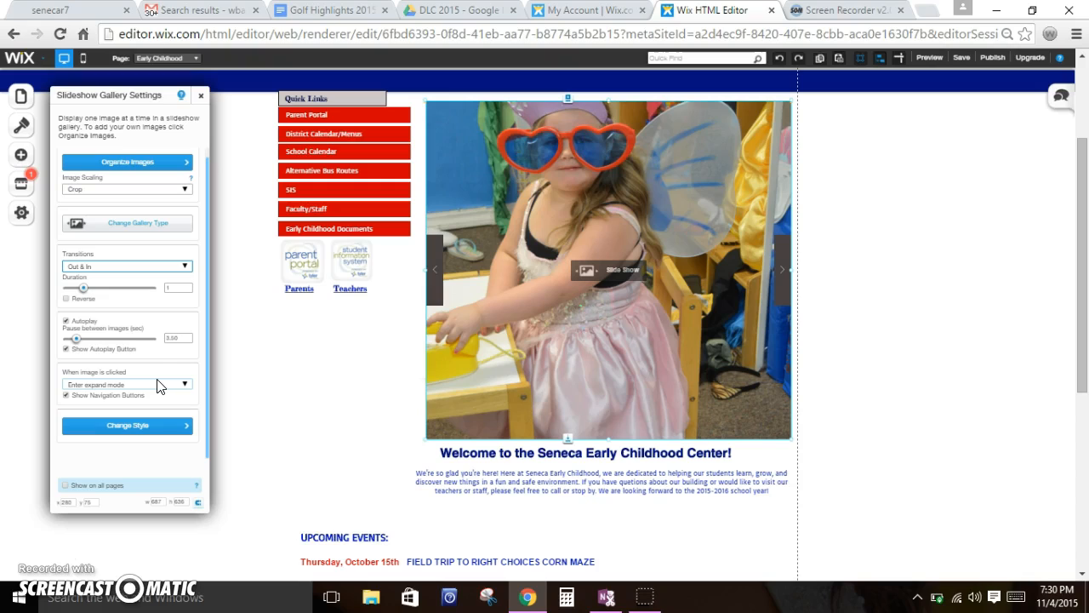
Try the Do nothing action for clicked slideshow images, and restore Enter expand mode.
{"action": "left_click", "coordinate": [112, 386]}
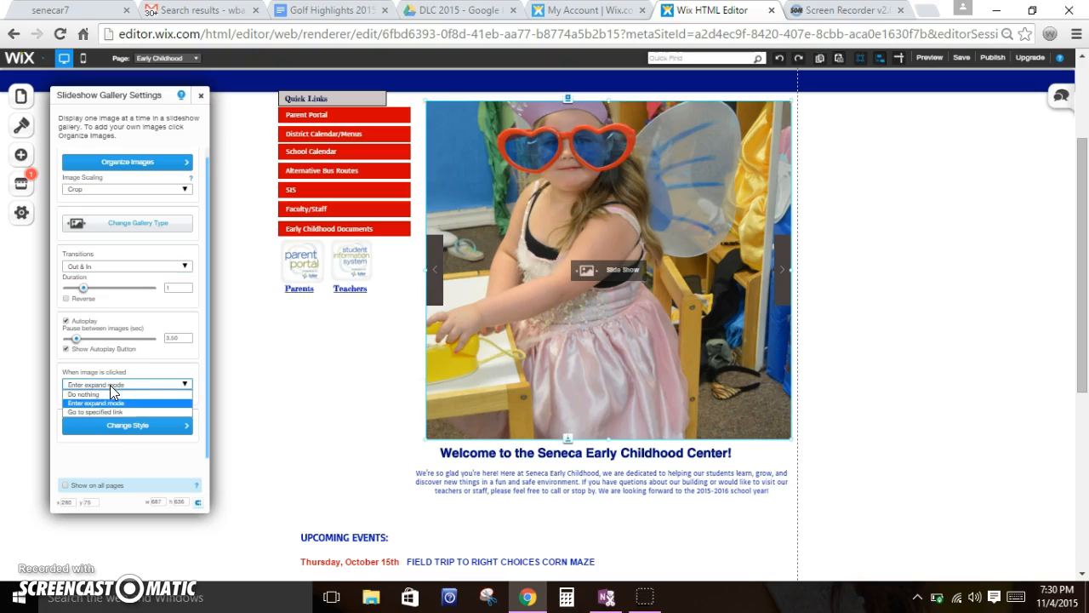
{"action": "left_click", "coordinate": [108, 395]}
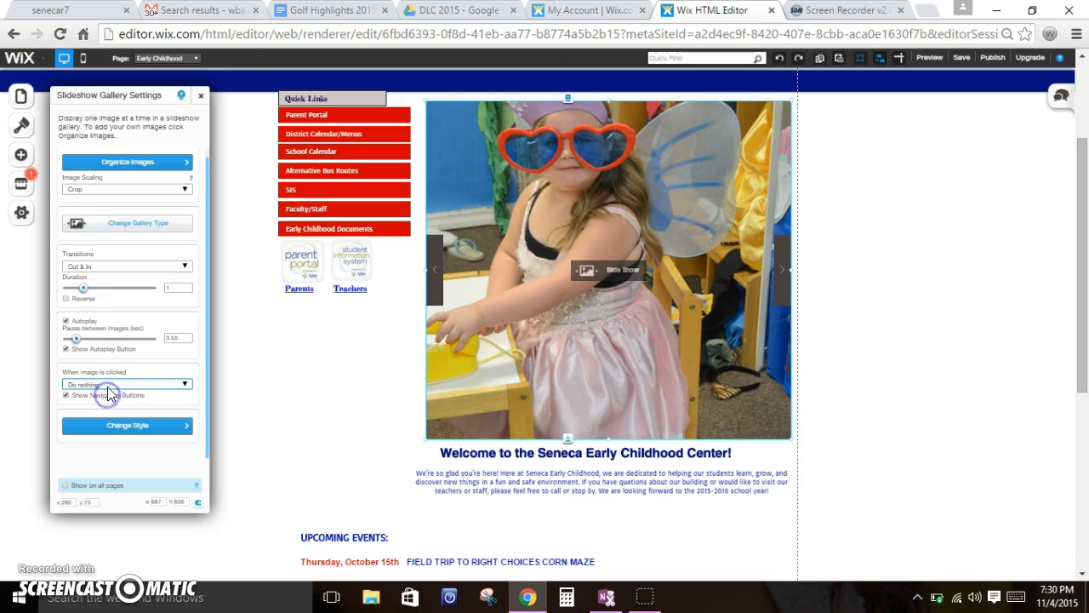
{"action": "left_click", "coordinate": [107, 385]}
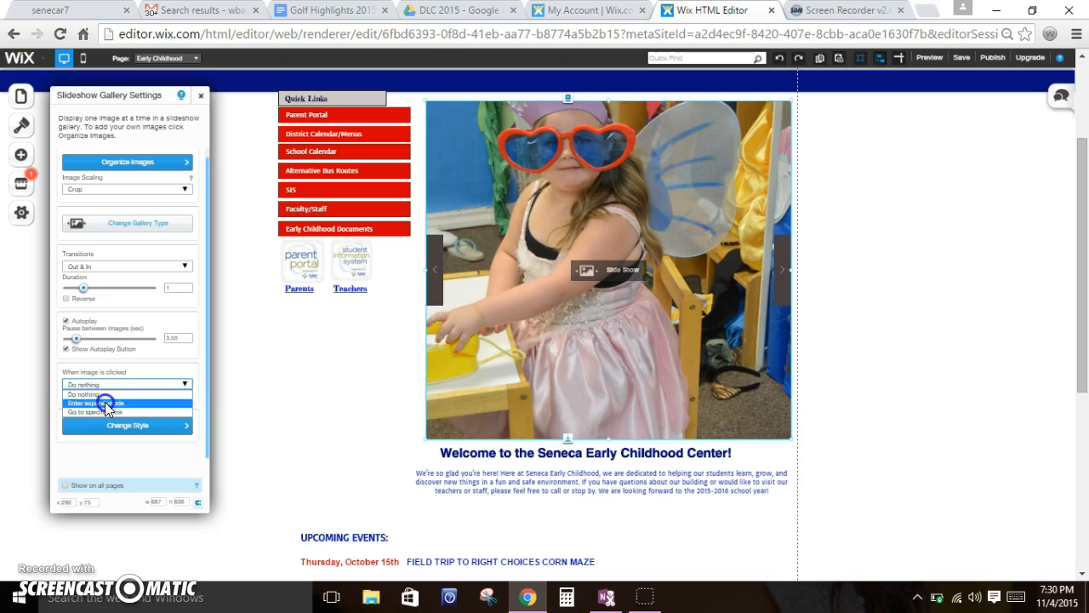
{"action": "left_click", "coordinate": [105, 401]}
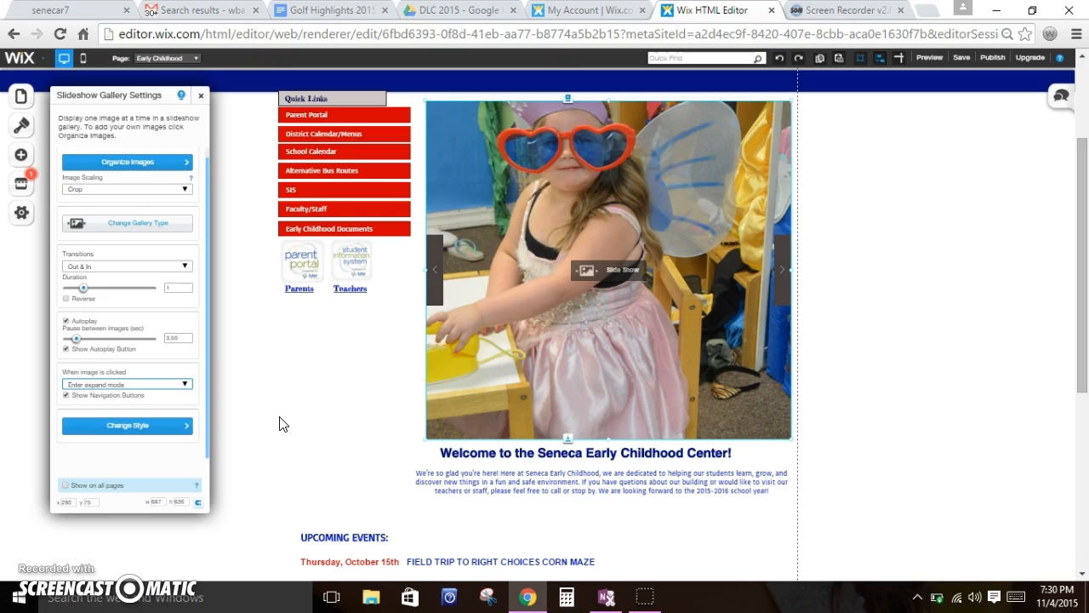
Toggle the slideshow's Show Navigation Buttons option, ending with it turned off.
{"action": "left_click", "coordinate": [68, 396]}
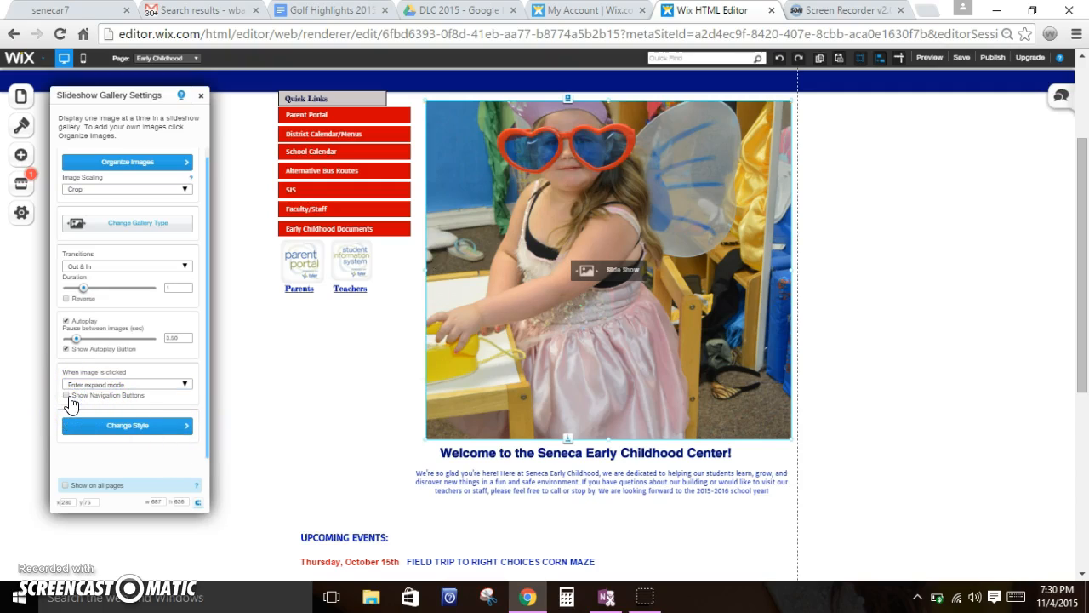
{"action": "left_click", "coordinate": [69, 397]}
{"action": "left_click", "coordinate": [69, 397]}
{"action": "left_click", "coordinate": [69, 398]}
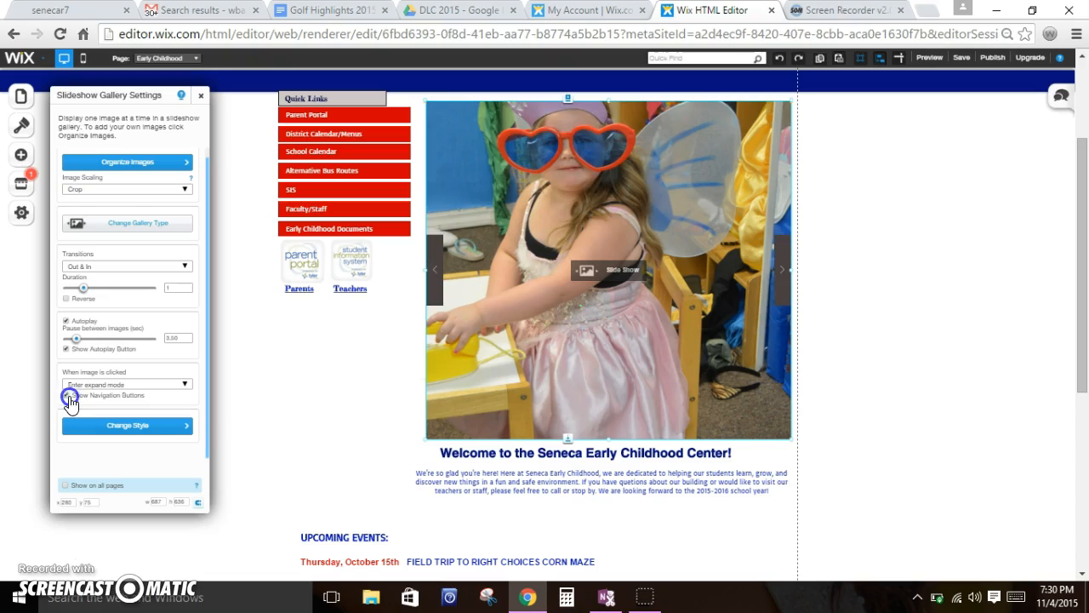
{"action": "left_click", "coordinate": [69, 397]}
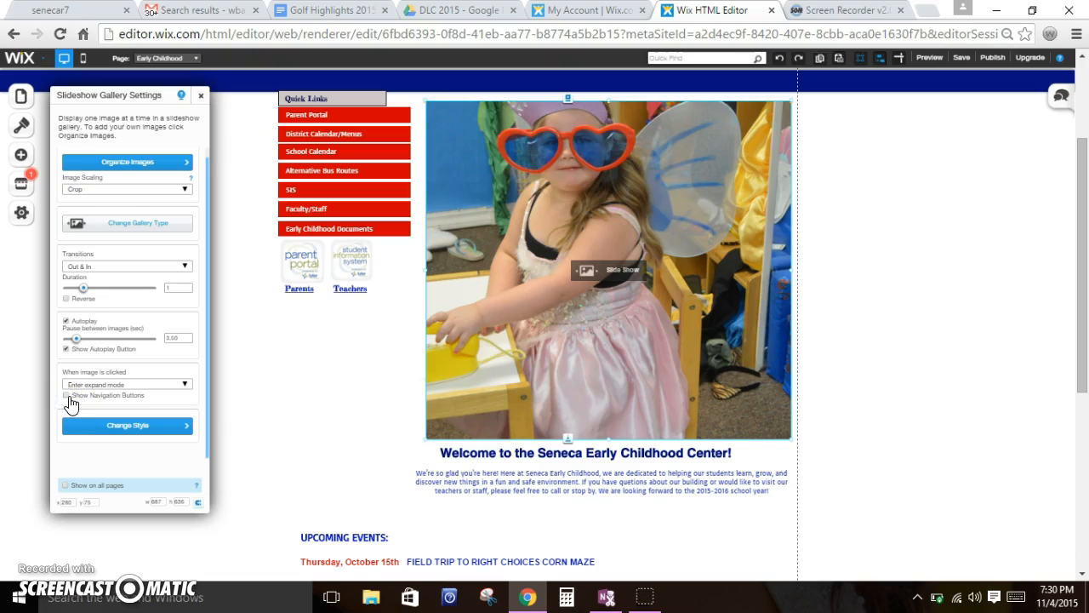
Enable the slideshow's Show Navigation Buttons option.
{"action": "left_click", "coordinate": [69, 397]}
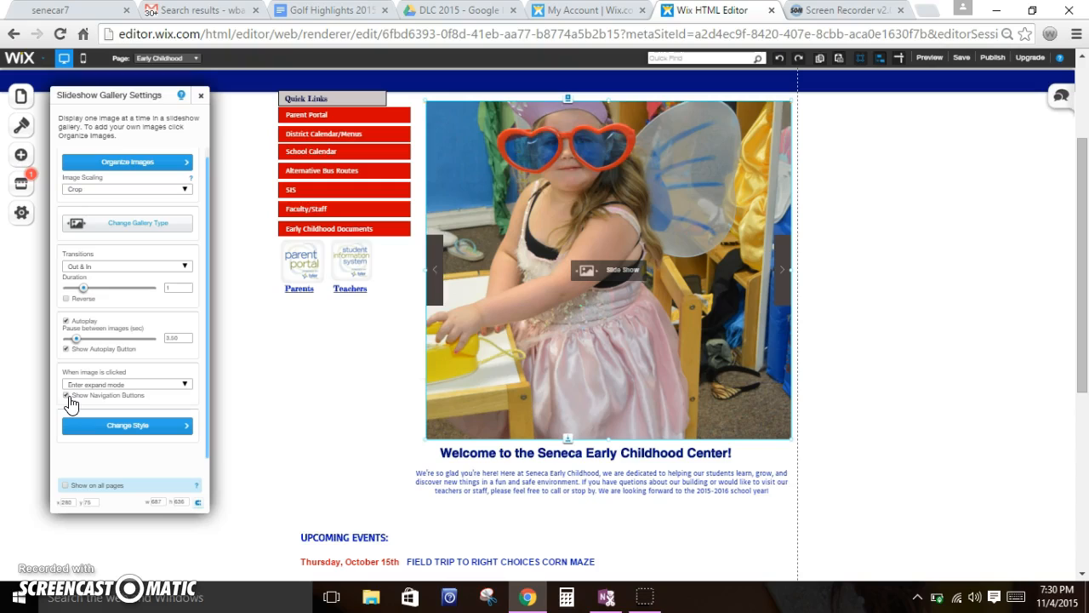
{"action": "left_click", "coordinate": [67, 397]}
{"action": "left_click", "coordinate": [67, 396]}
{"action": "scroll", "coordinate": [118, 399], "scroll_direction": "up", "scroll_amount": 1}
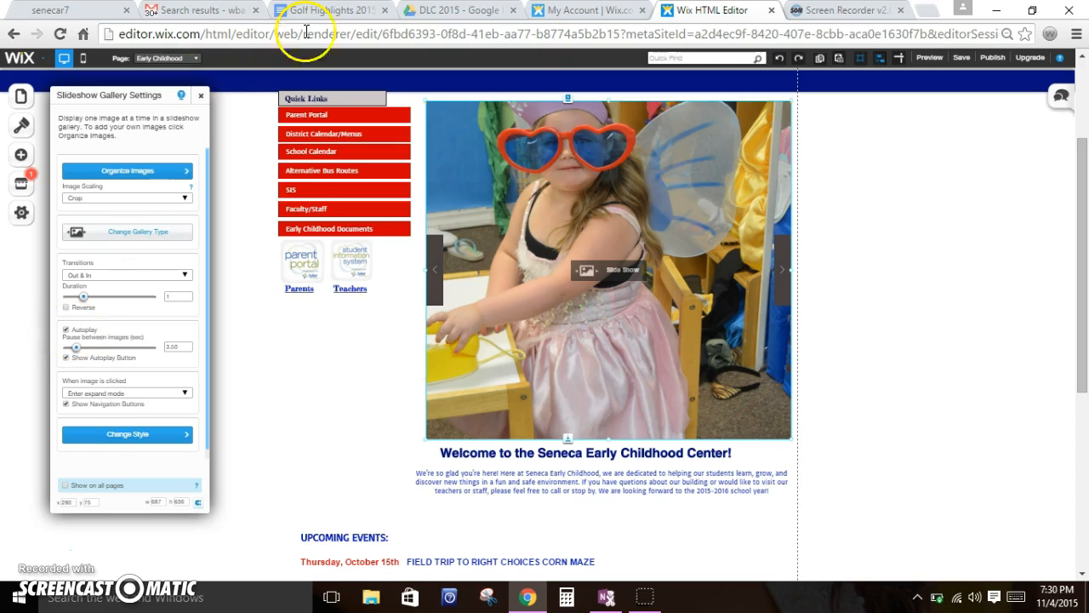
Set the slideshow's image scaling to Center and close the gallery settings.
{"action": "scroll", "coordinate": [420, 349], "scroll_direction": "up", "scroll_amount": 2}
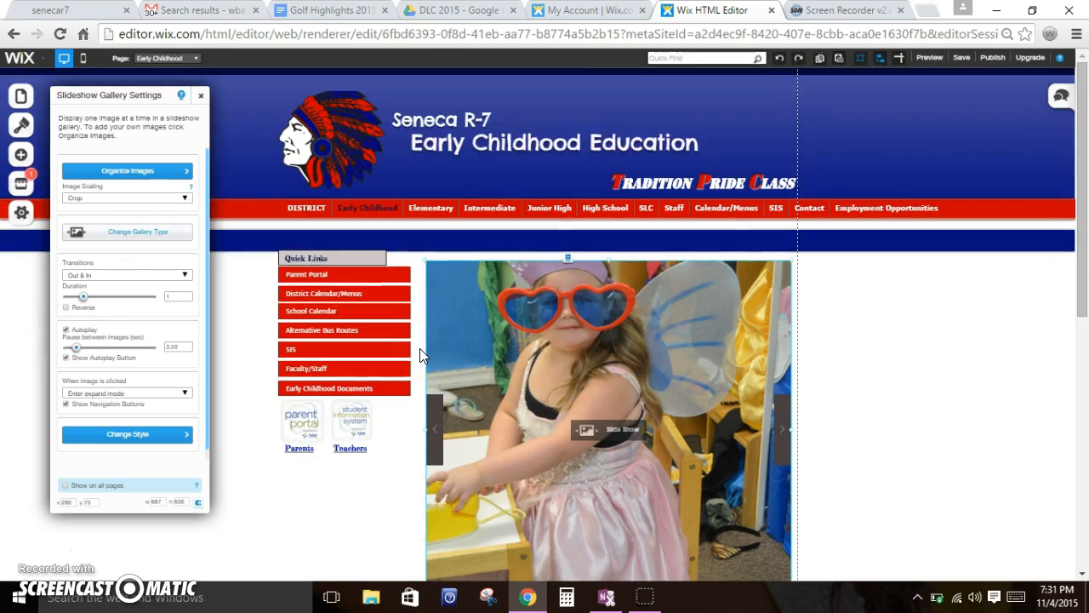
{"action": "scroll", "coordinate": [419, 349], "scroll_direction": "down", "scroll_amount": 2}
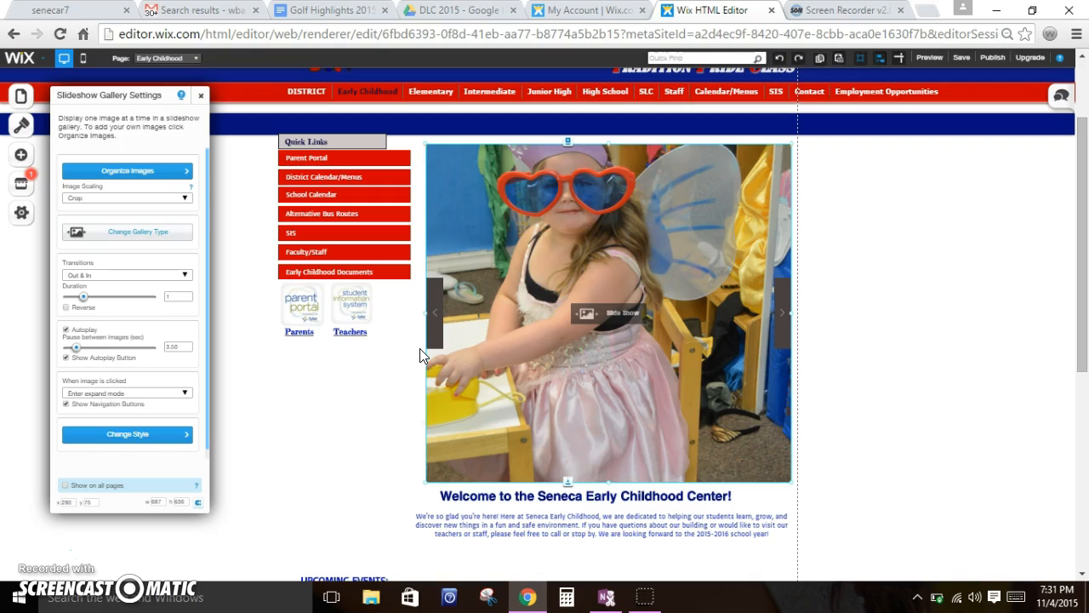
{"action": "left_click", "coordinate": [100, 200]}
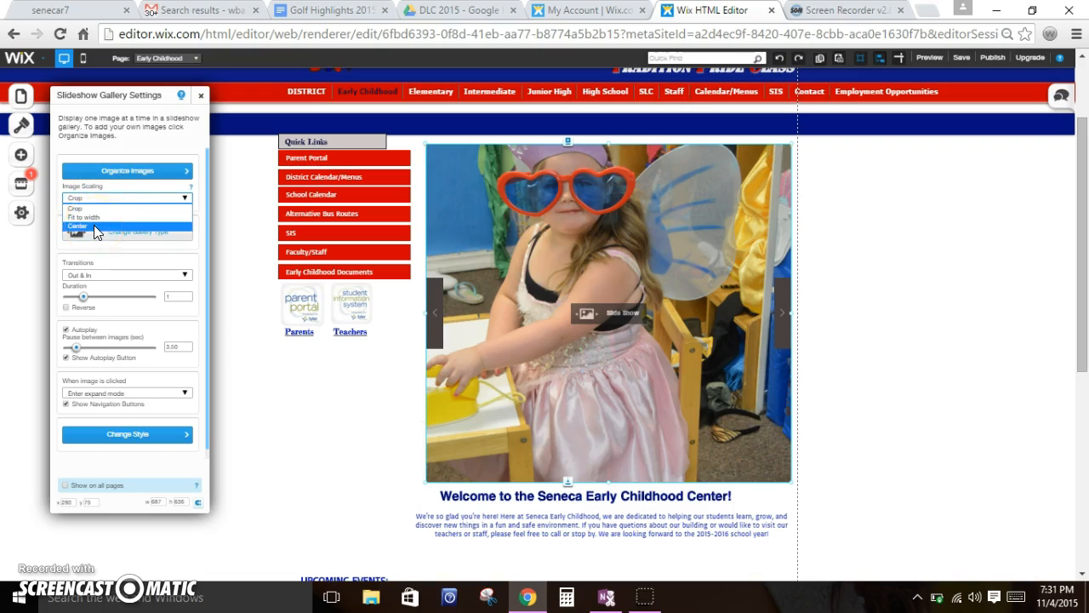
{"action": "left_click", "coordinate": [94, 224]}
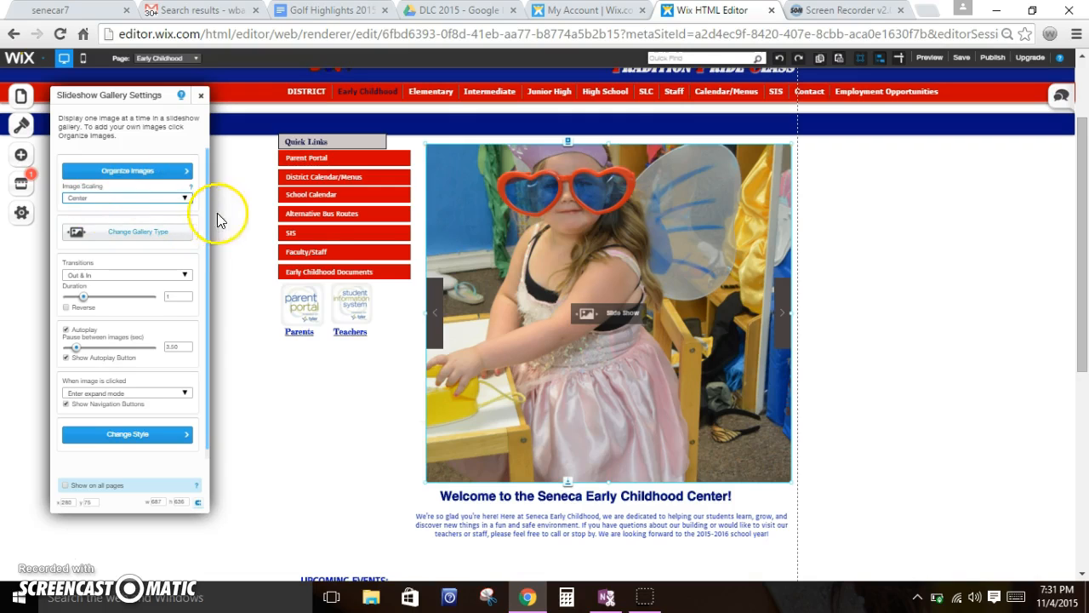
{"action": "left_click", "coordinate": [781, 313]}
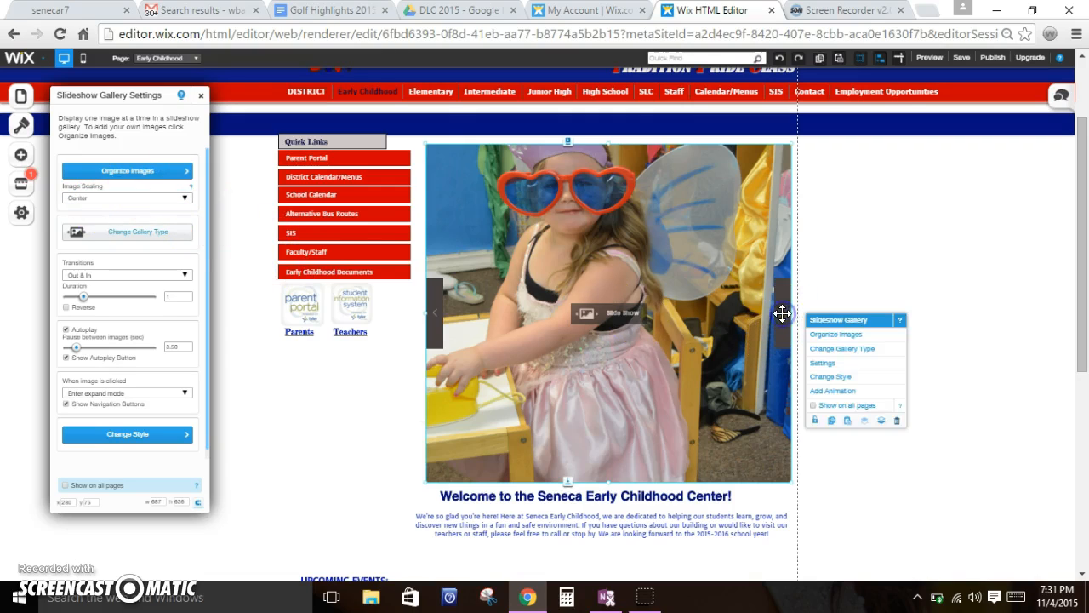
{"action": "left_click", "coordinate": [194, 97]}
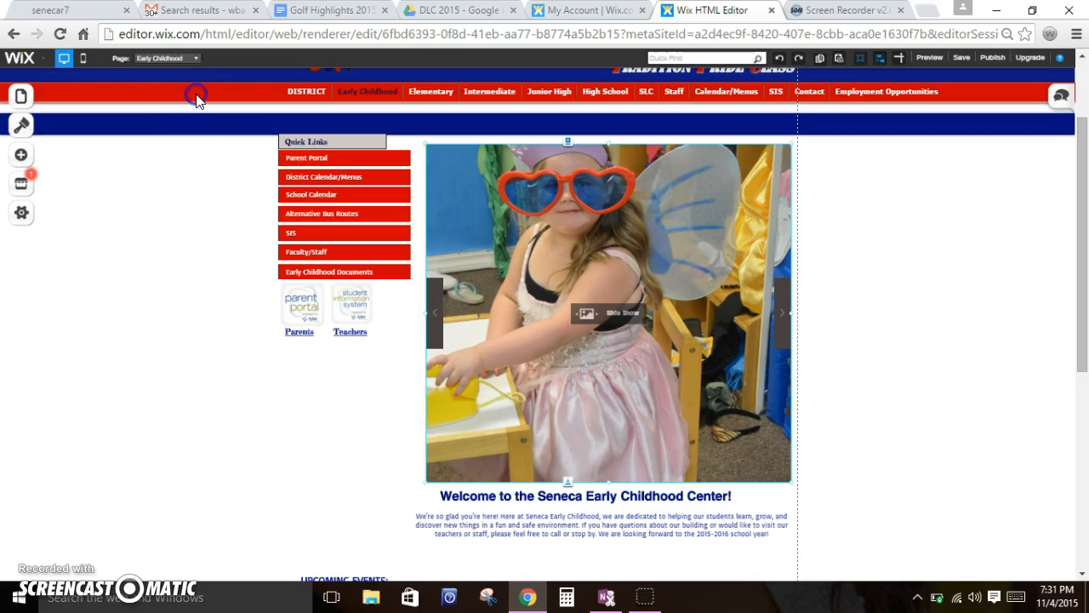
Preview the page, test expanding a slideshow image and closing it, and return to the editor.
{"action": "left_click", "coordinate": [929, 57]}
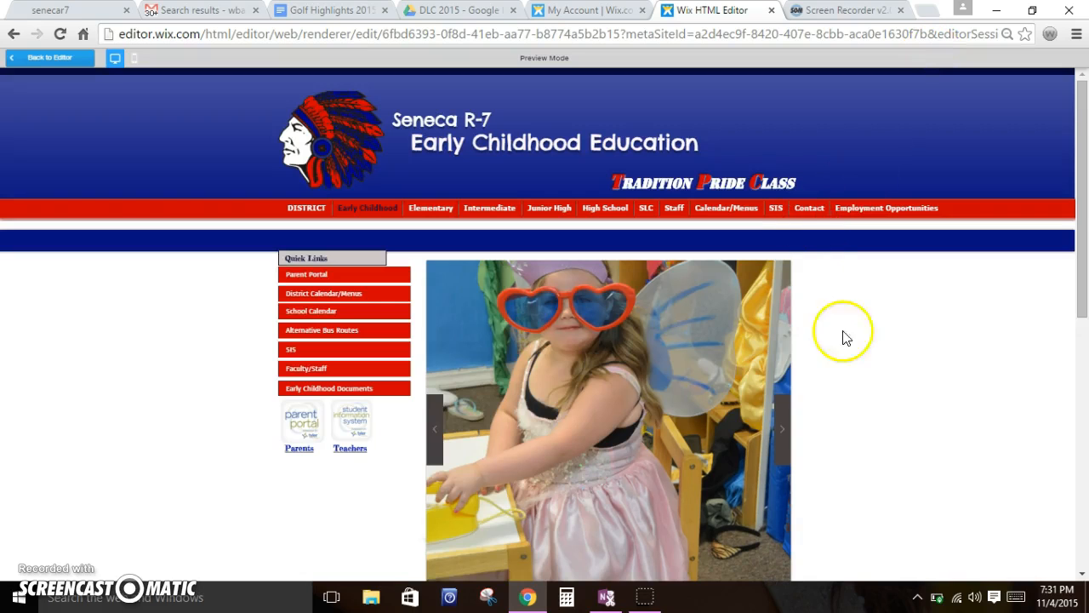
{"action": "scroll", "coordinate": [864, 401], "scroll_direction": "down", "scroll_amount": 1}
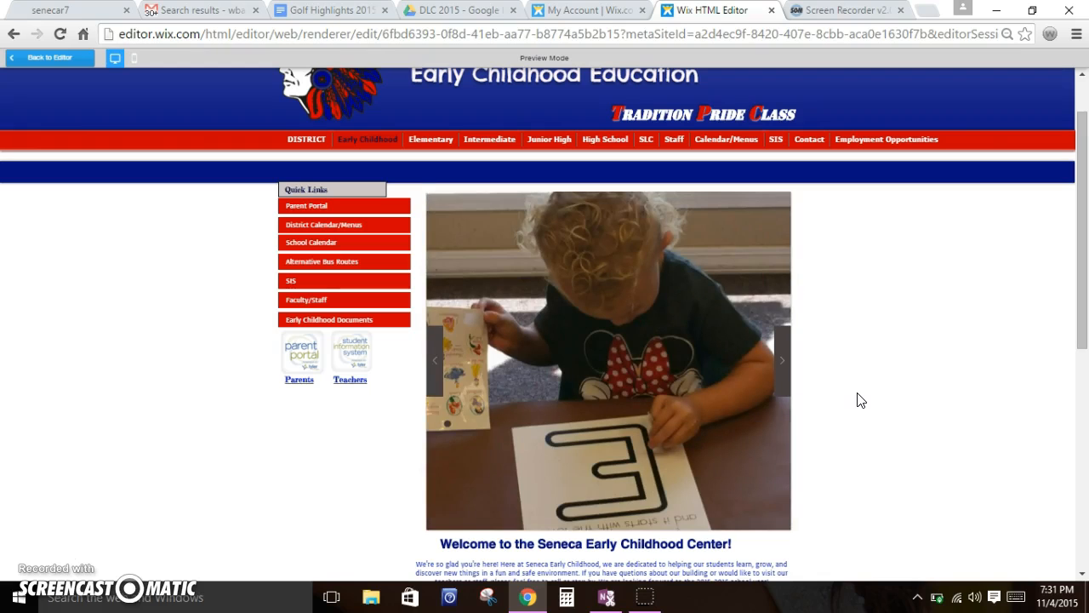
{"action": "left_click", "coordinate": [680, 299]}
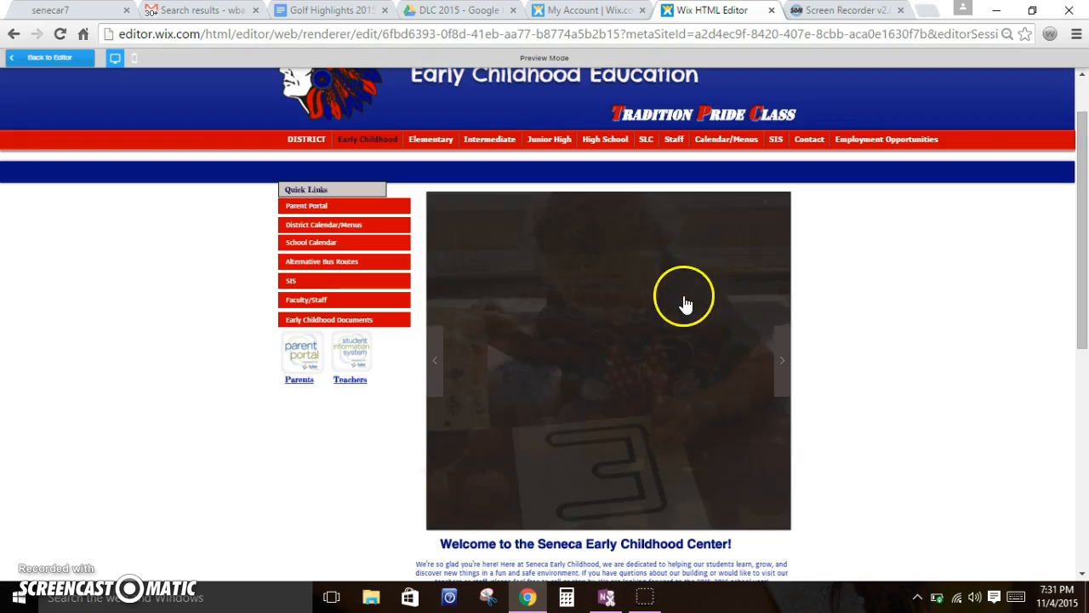
{"action": "left_click", "coordinate": [681, 303]}
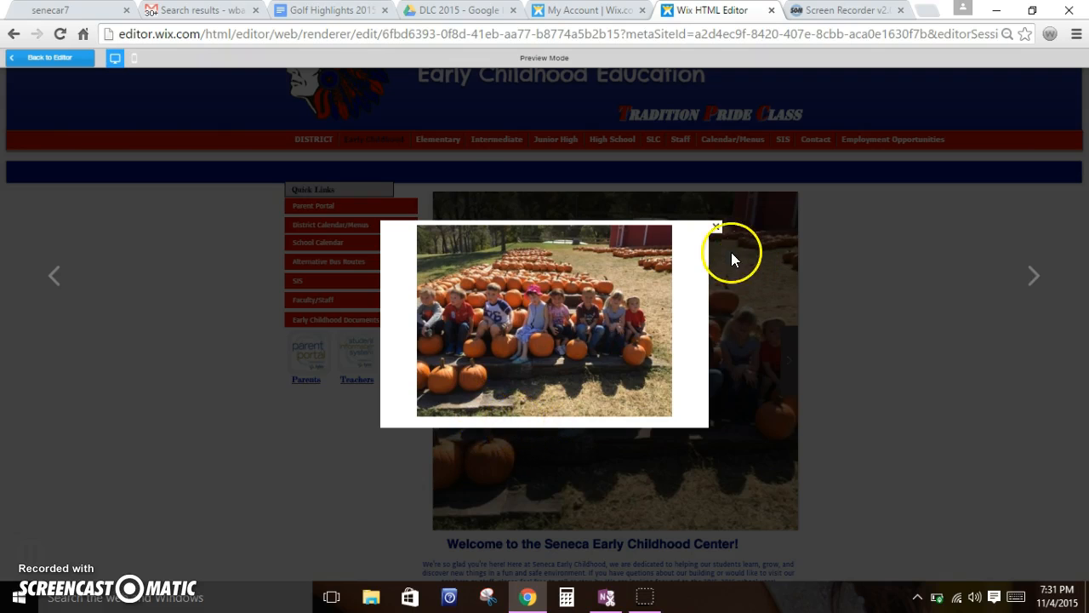
{"action": "left_click", "coordinate": [717, 228]}
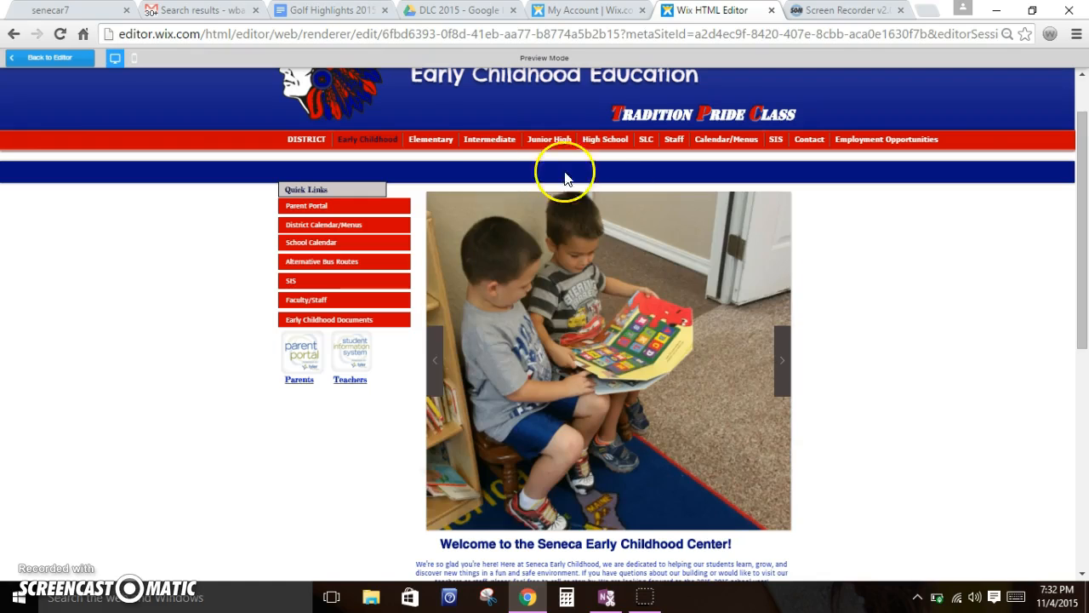
{"action": "left_click", "coordinate": [43, 56]}
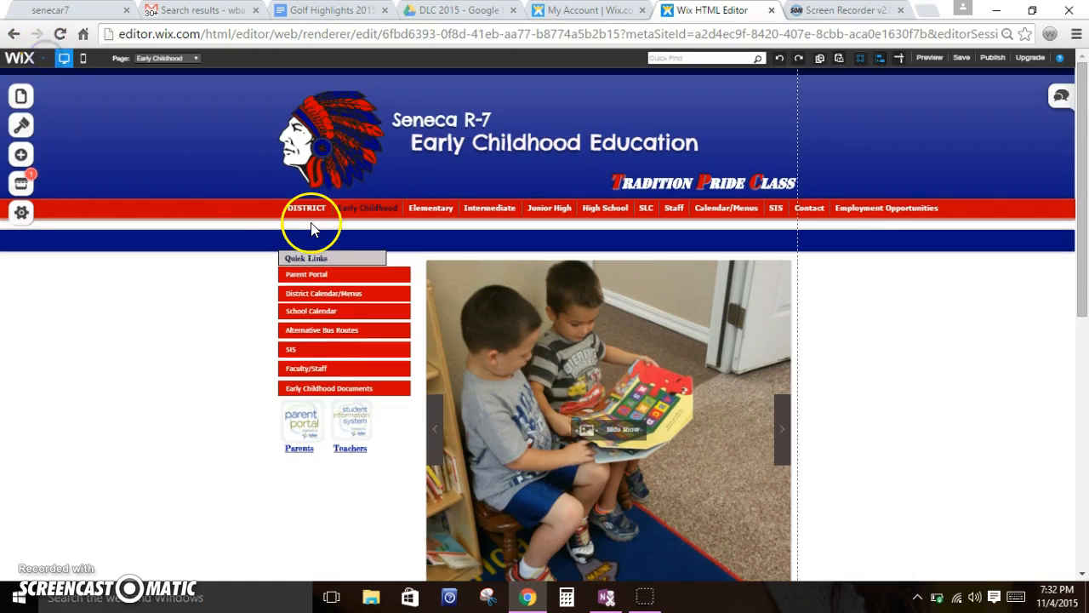